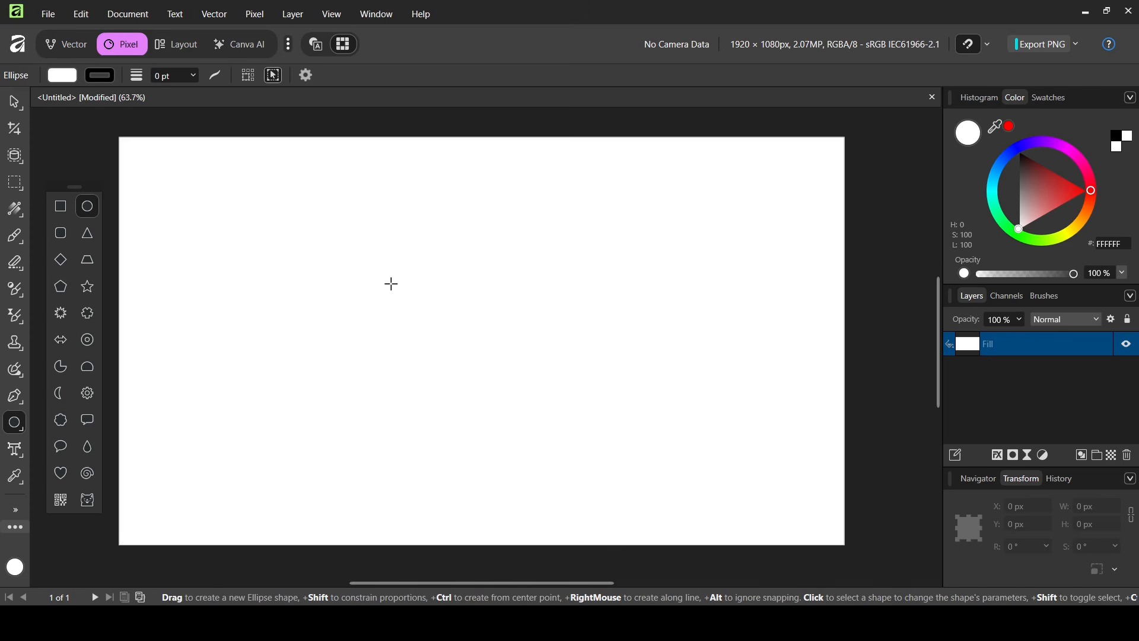
Draw a circle about 595 px in diameter on the canvas and remove its fill
{"action": "left_click_drag", "start_coordinate": [392, 284], "coordinate": [673, 451]}
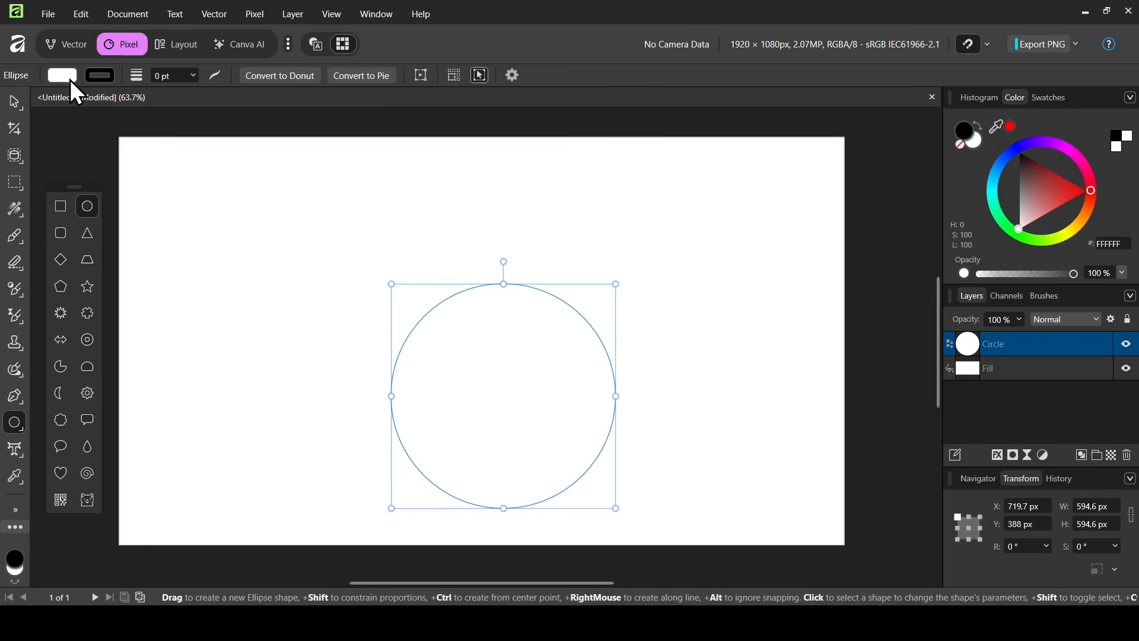
{"action": "left_click", "coordinate": [60, 76]}
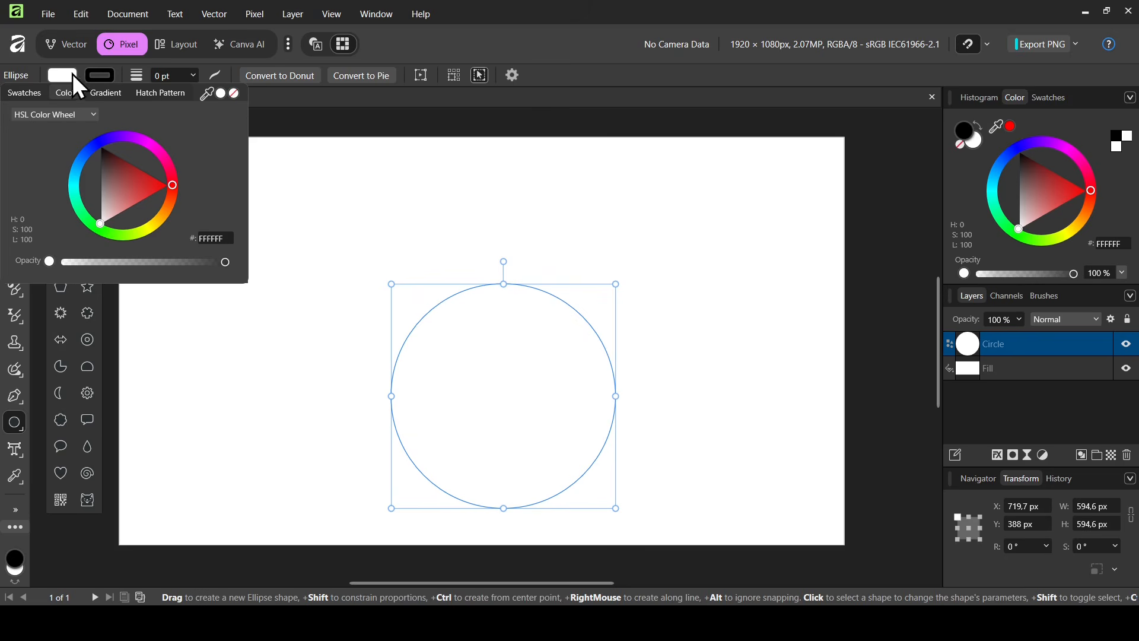
{"action": "left_click", "coordinate": [234, 93]}
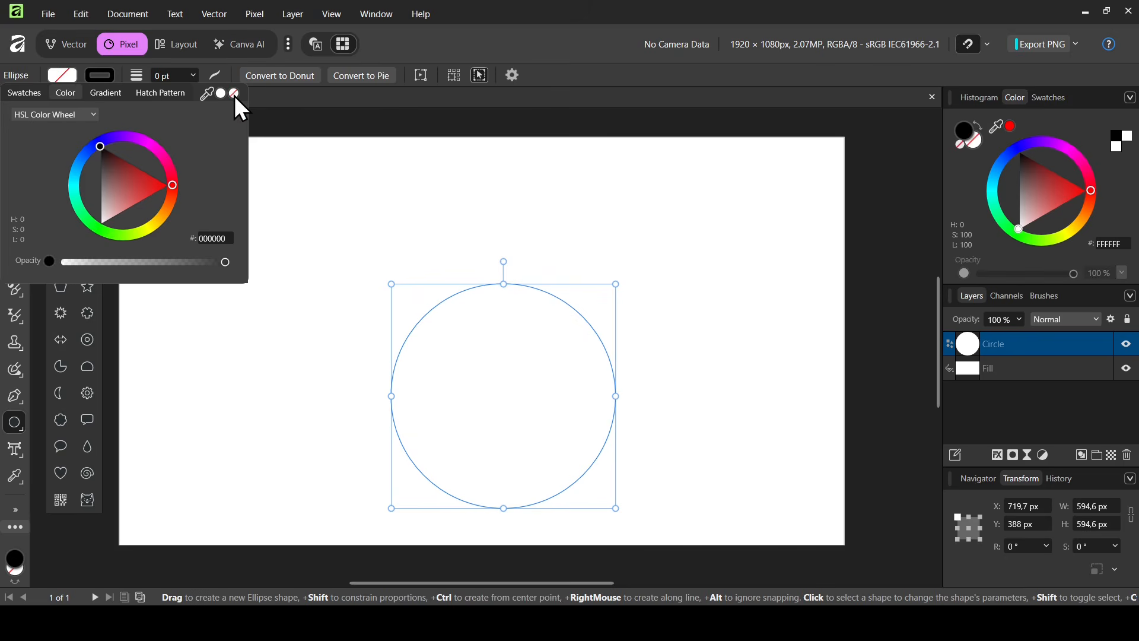
Give the circle a black stroke 20 pt wide
{"action": "left_click", "coordinate": [101, 76]}
{"action": "left_click", "coordinate": [100, 75]}
{"action": "mouse_move", "coordinate": [112, 170]}
{"action": "left_mouse_down"}
{"action": "mouse_move", "coordinate": [127, 186]}
{"action": "mouse_move", "coordinate": [79, 120]}
{"action": "left_mouse_up"}
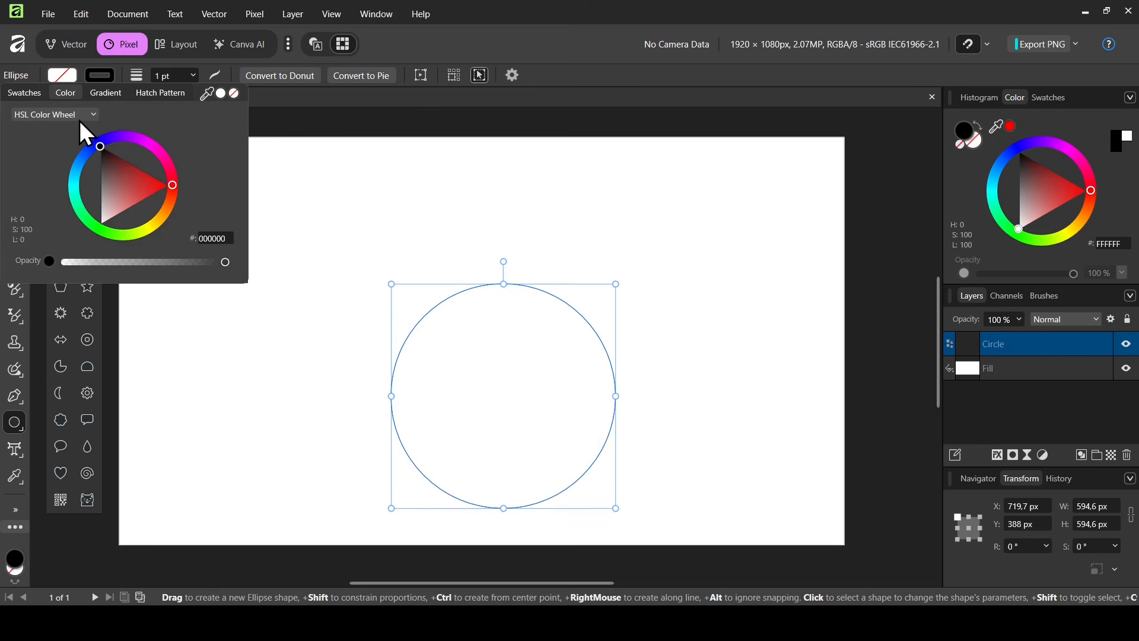
{"action": "left_click", "coordinate": [173, 75]}
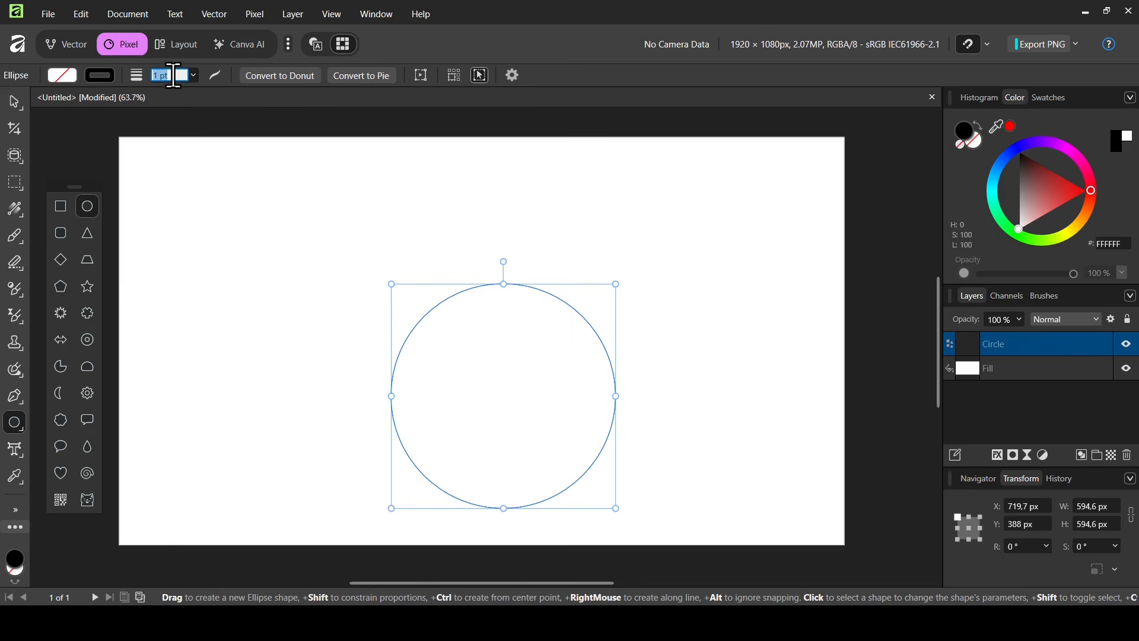
{"action": "type", "text": "20"}
{"action": "key", "text": "Return"}
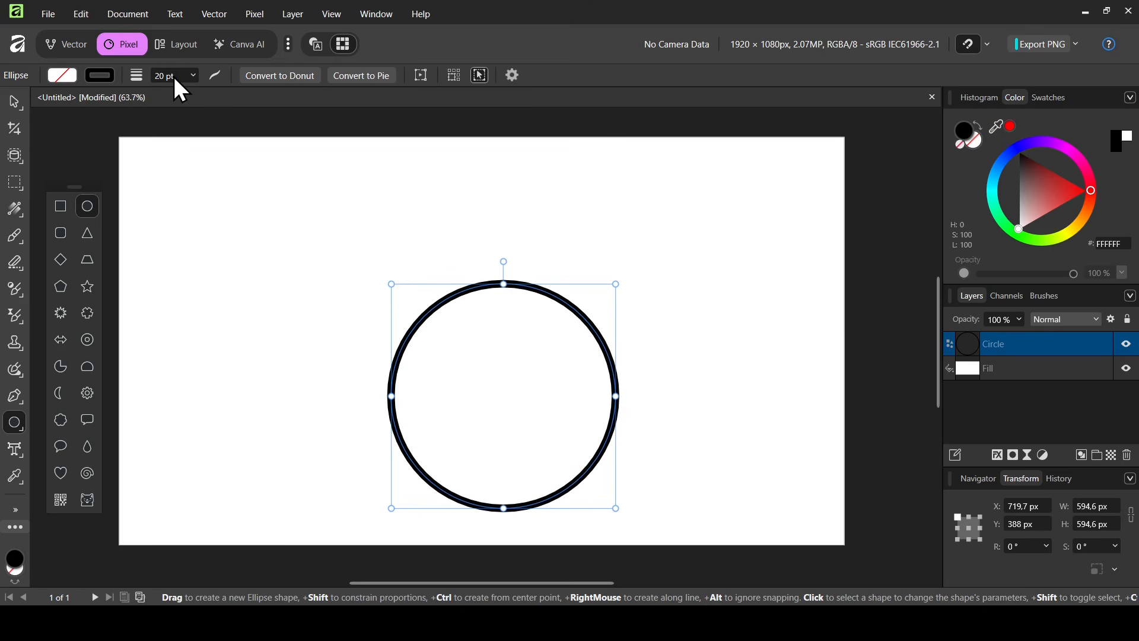
Move the circle to the centre of the canvas
{"action": "left_click", "coordinate": [14, 100]}
{"action": "left_click", "coordinate": [73, 98]}
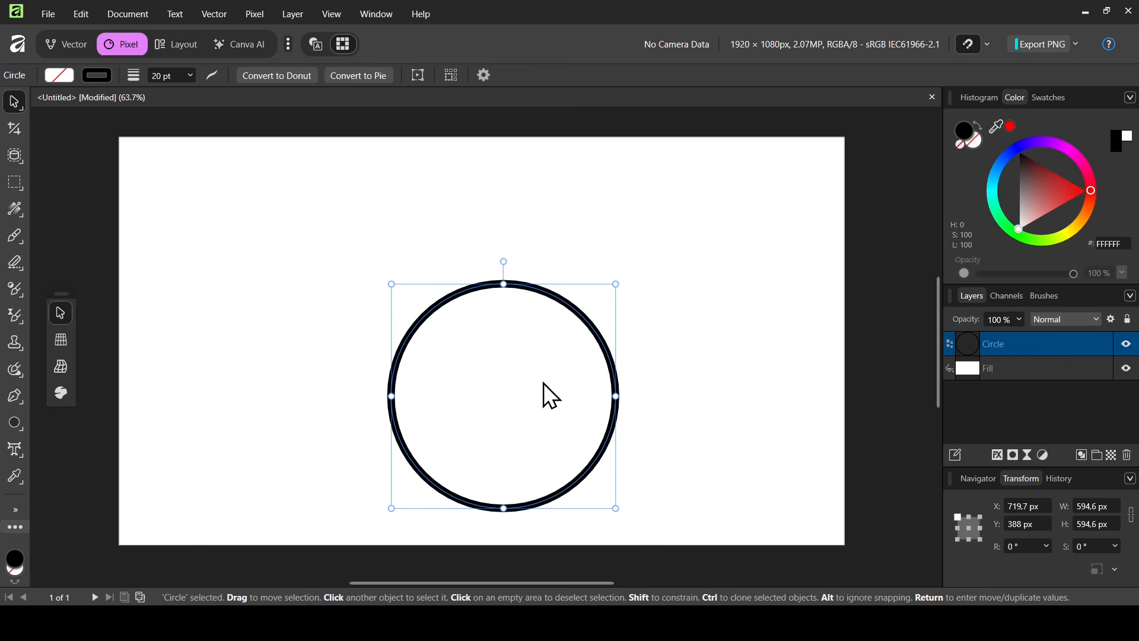
{"action": "left_click_drag", "start_coordinate": [543, 383], "coordinate": [519, 328]}
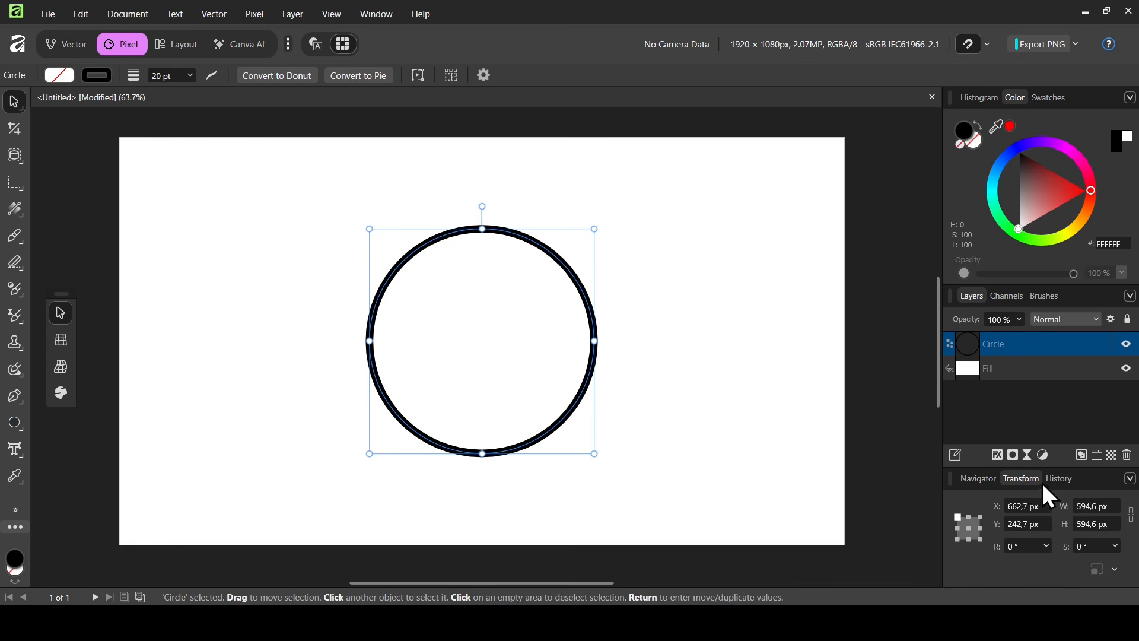
{"action": "left_click", "coordinate": [366, 17]}
{"action": "mouse_move", "coordinate": [425, 80]}
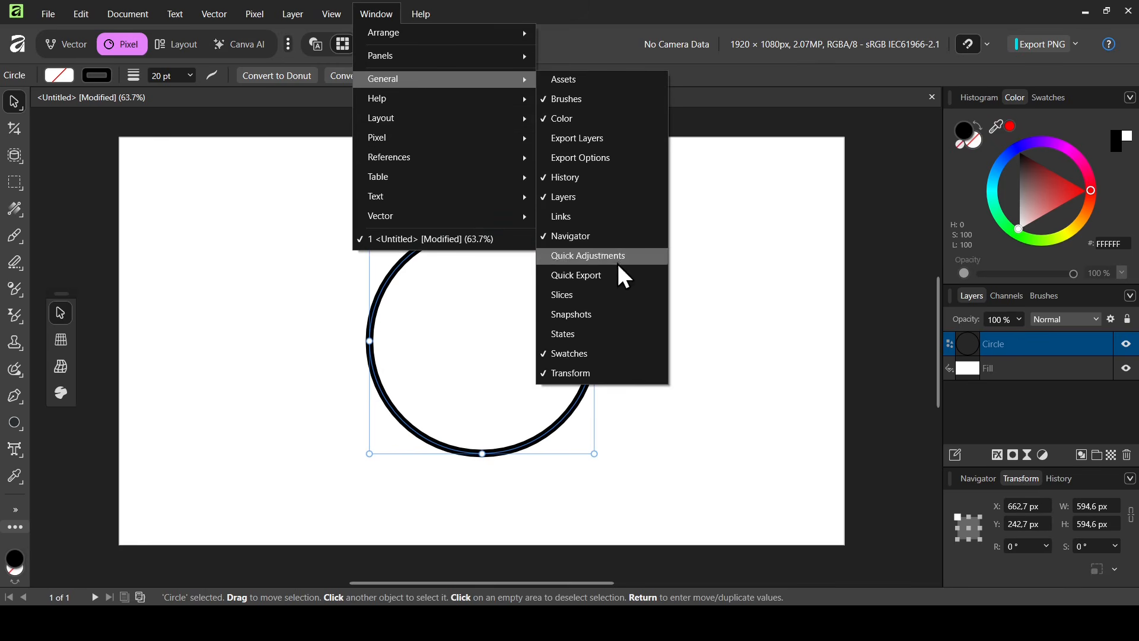
{"action": "left_click", "coordinate": [692, 4]}
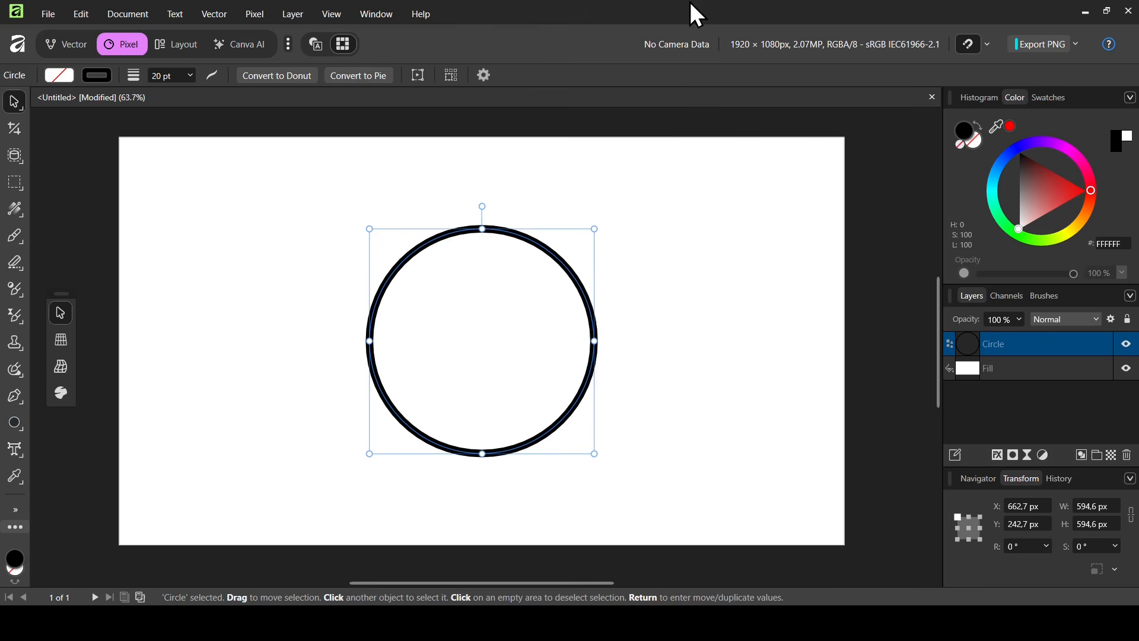
Resize the circle to 700 × 700 px from its centre anchor point with the aspect ratio locked
{"action": "left_click", "coordinate": [968, 527]}
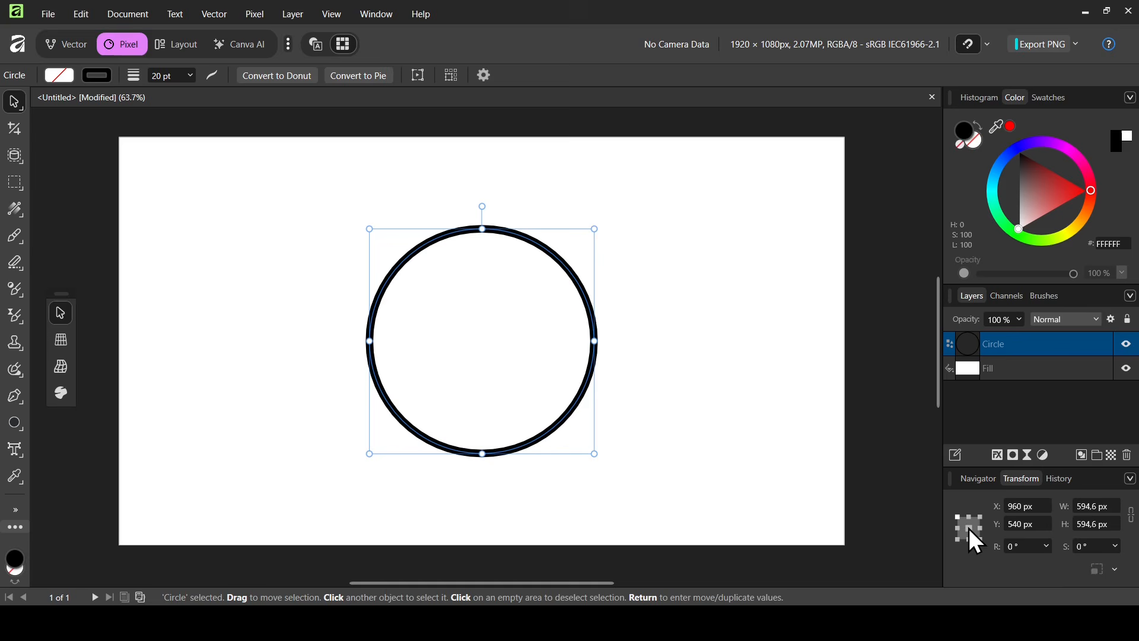
{"action": "left_click", "coordinate": [1132, 515]}
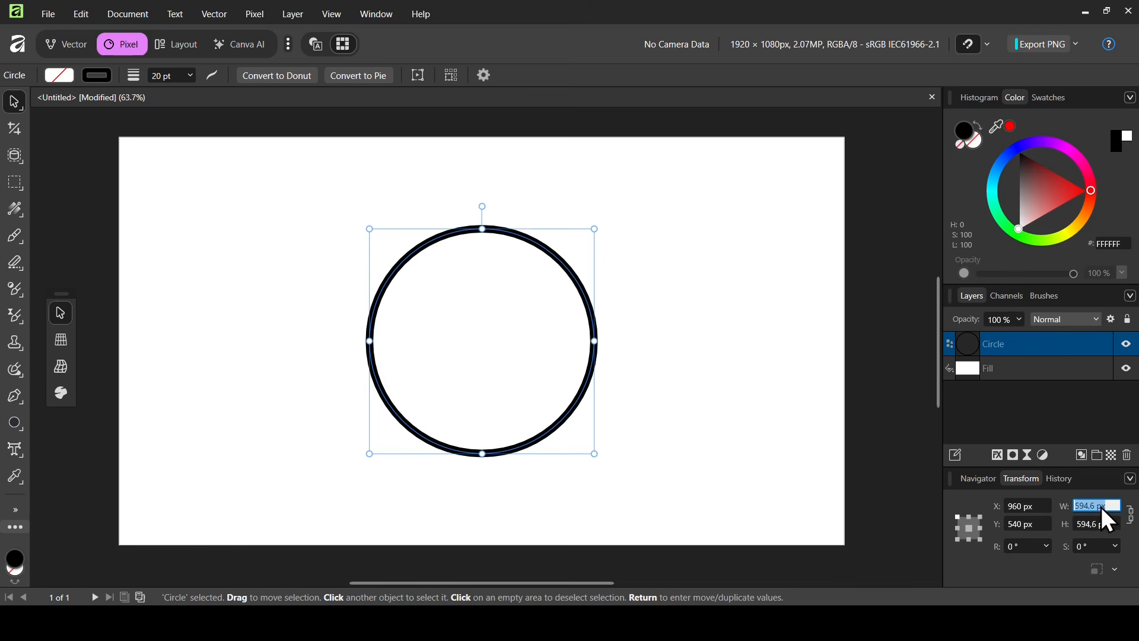
{"action": "type", "text": "00"}
{"action": "key", "text": "Return"}
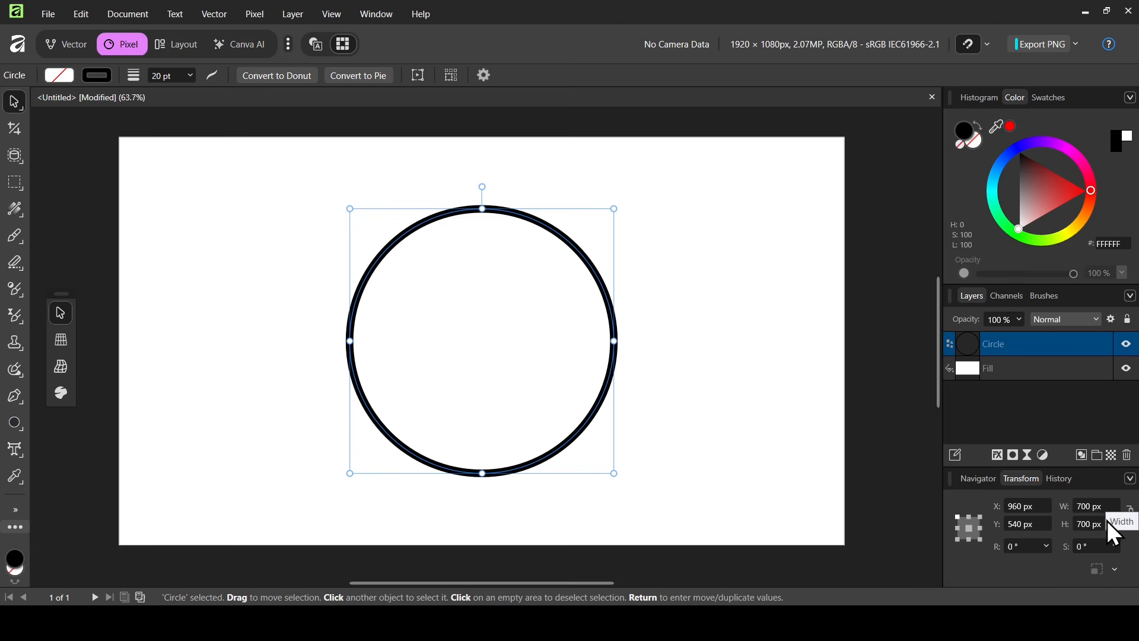
{"action": "right_click", "coordinate": [988, 346]}
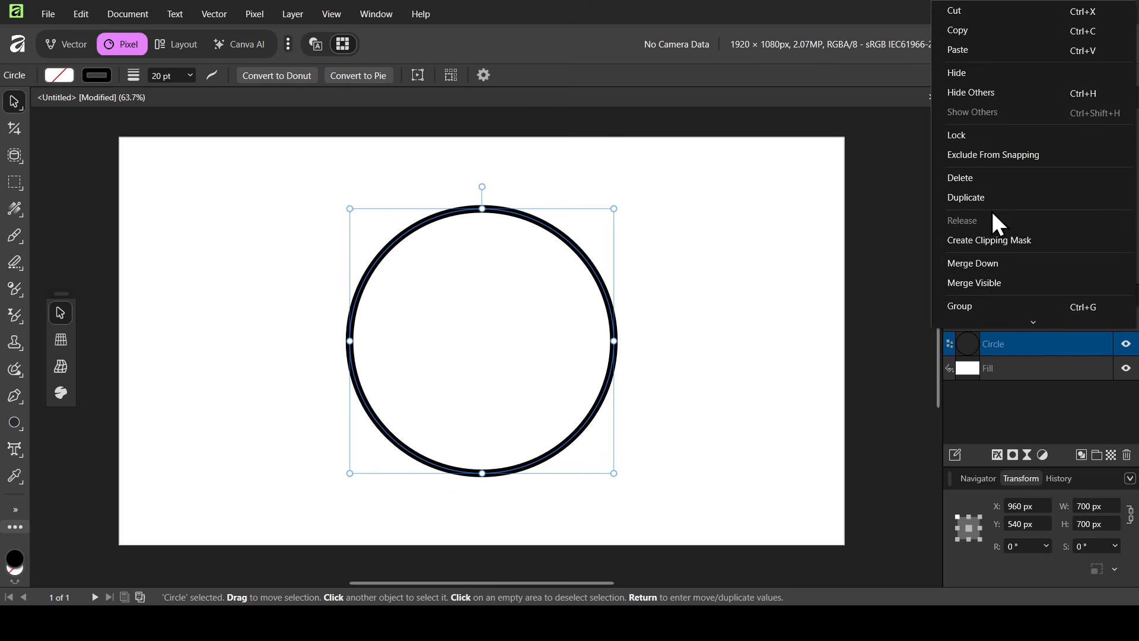
{"action": "left_click", "coordinate": [1012, 348]}
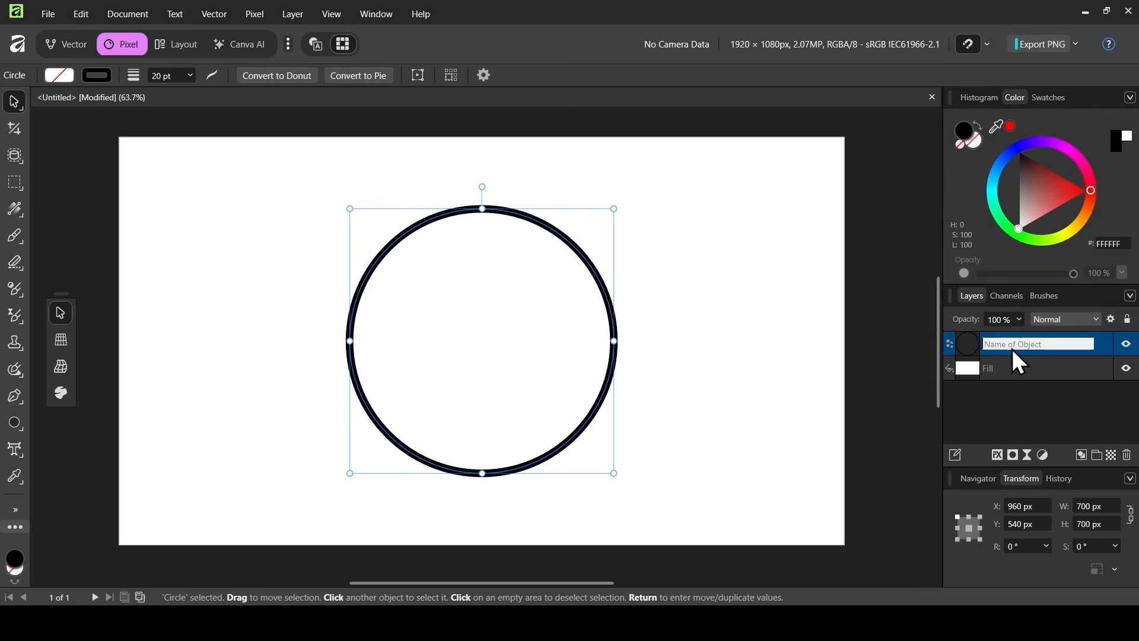
{"action": "left_click", "coordinate": [981, 346]}
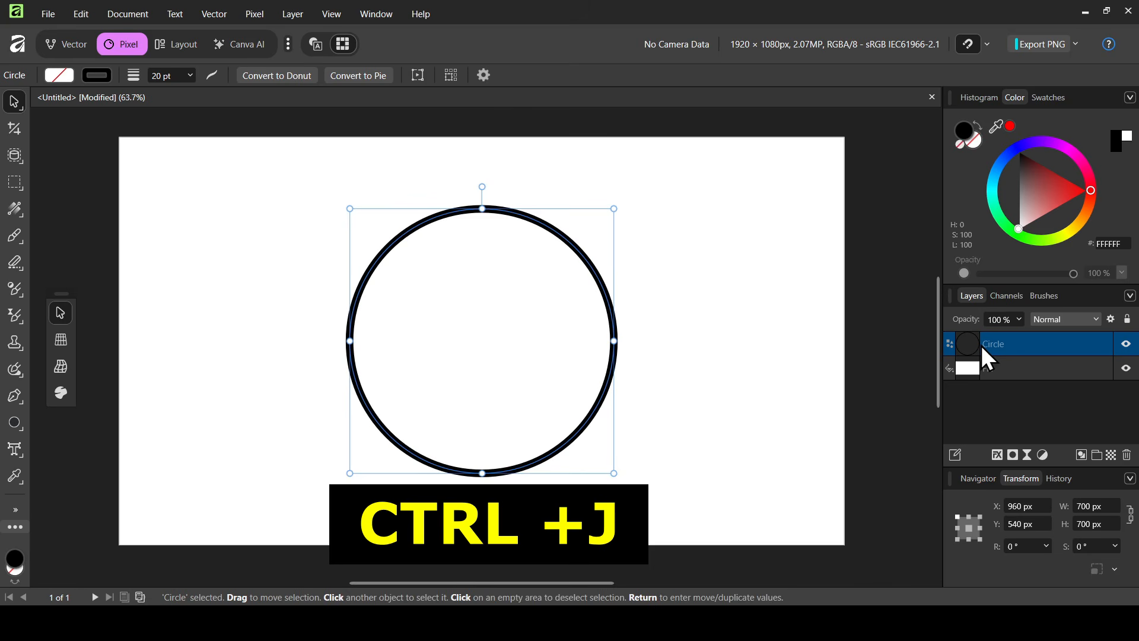
Duplicate the 700 px circle and scale the copy to 600 px about the same centre
{"action": "key", "text": "ctrl+j"}
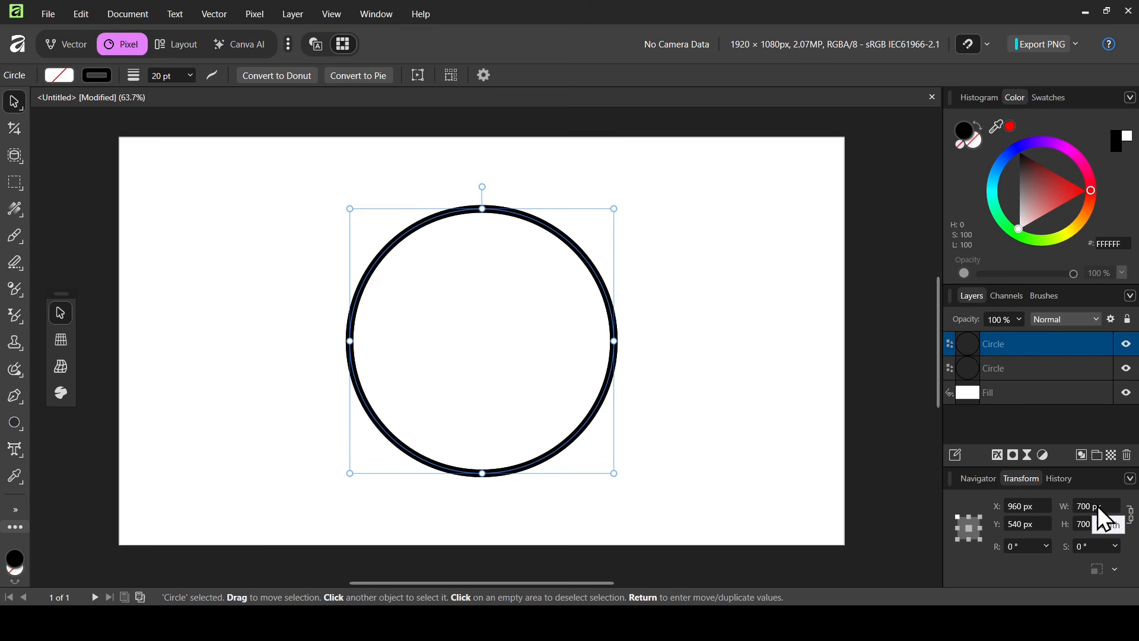
{"action": "type", "text": "600"}
{"action": "key", "text": "Return"}
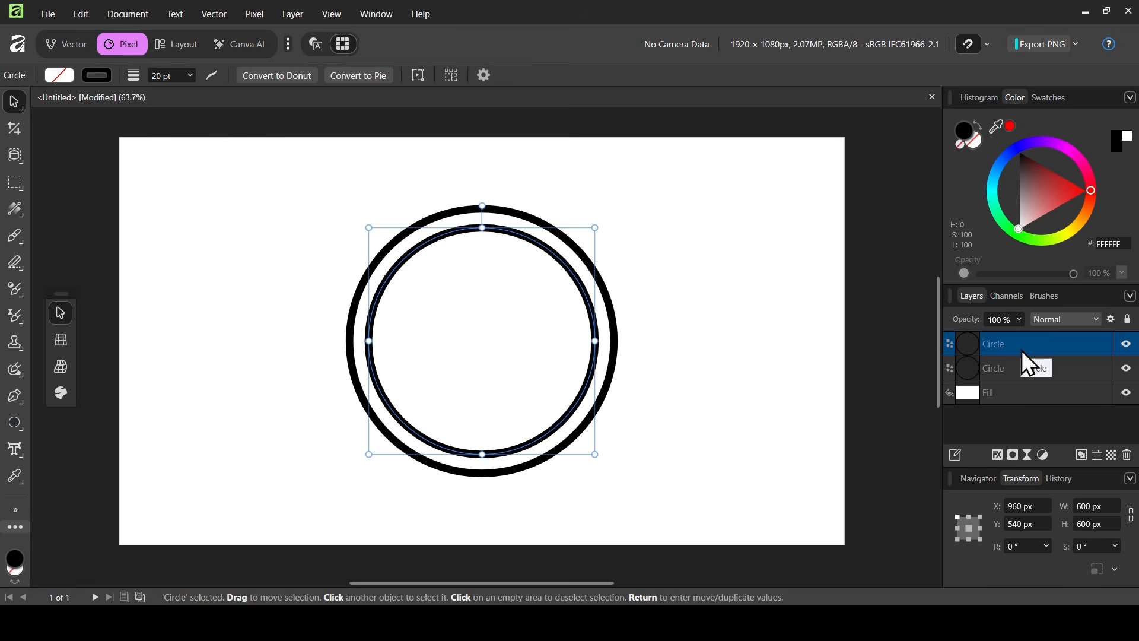
Add two more concentric circles by duplicating the innermost one each time, with widths of 500 px and 400 px
{"action": "key", "text": "ctrl+j"}
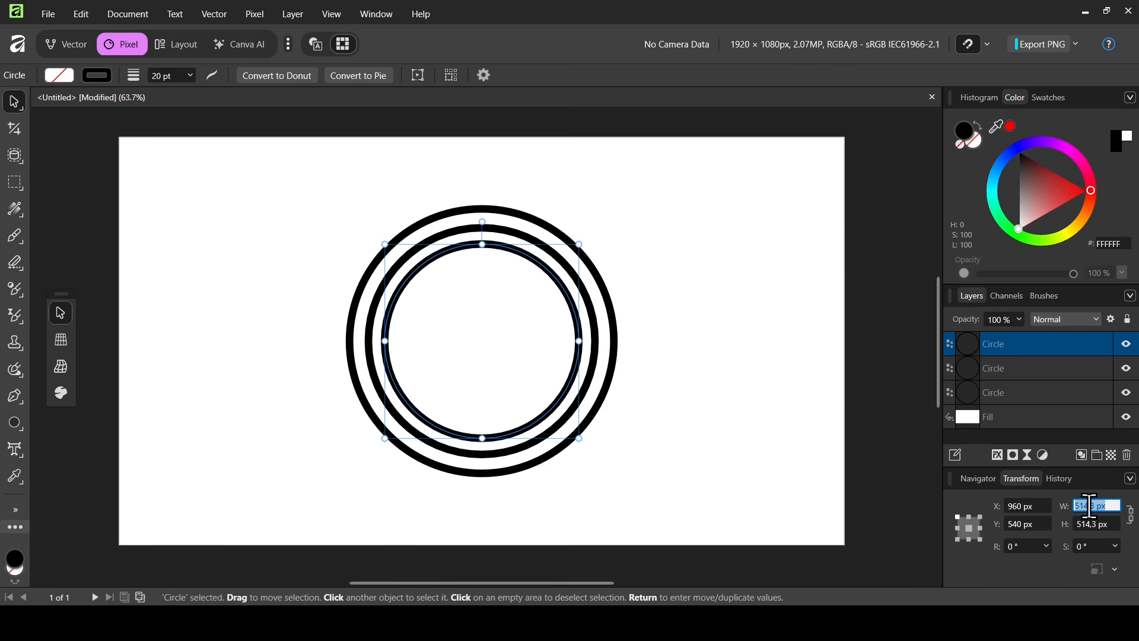
{"action": "type", "text": "500"}
{"action": "key", "text": "Return"}
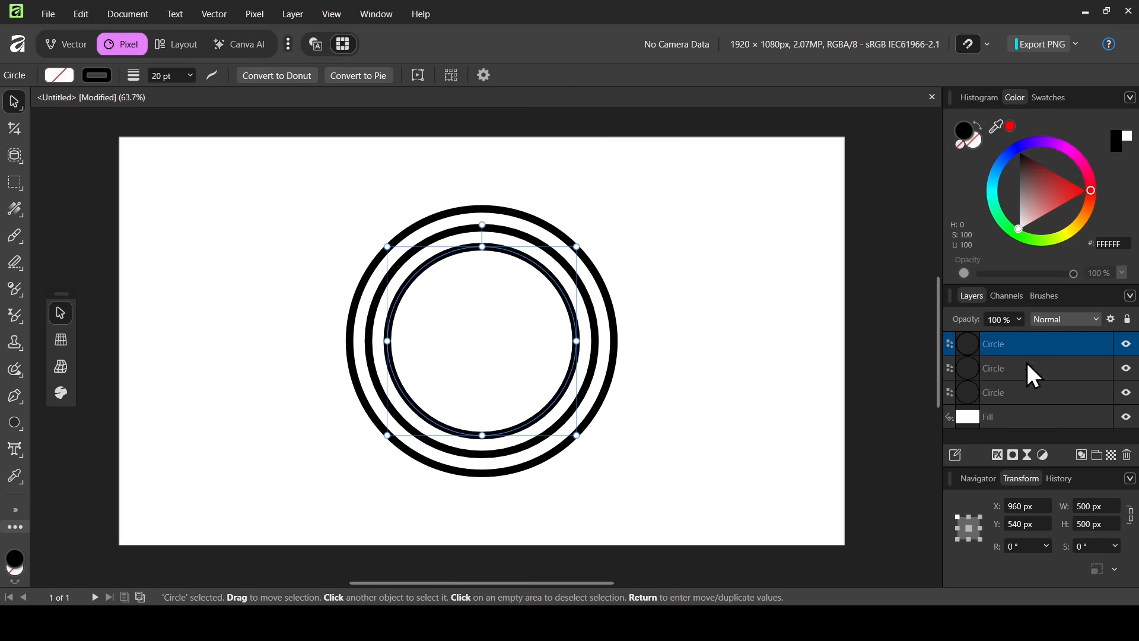
{"action": "key", "text": "ctrl+j"}
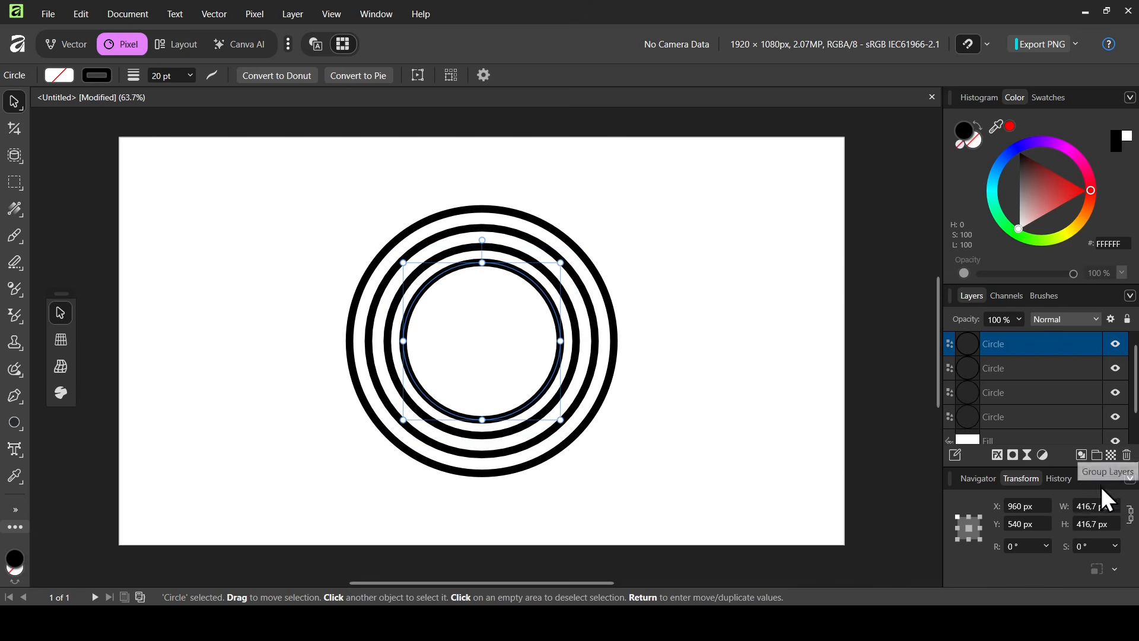
{"action": "left_click", "coordinate": [1091, 506]}
{"action": "type", "text": "400"}
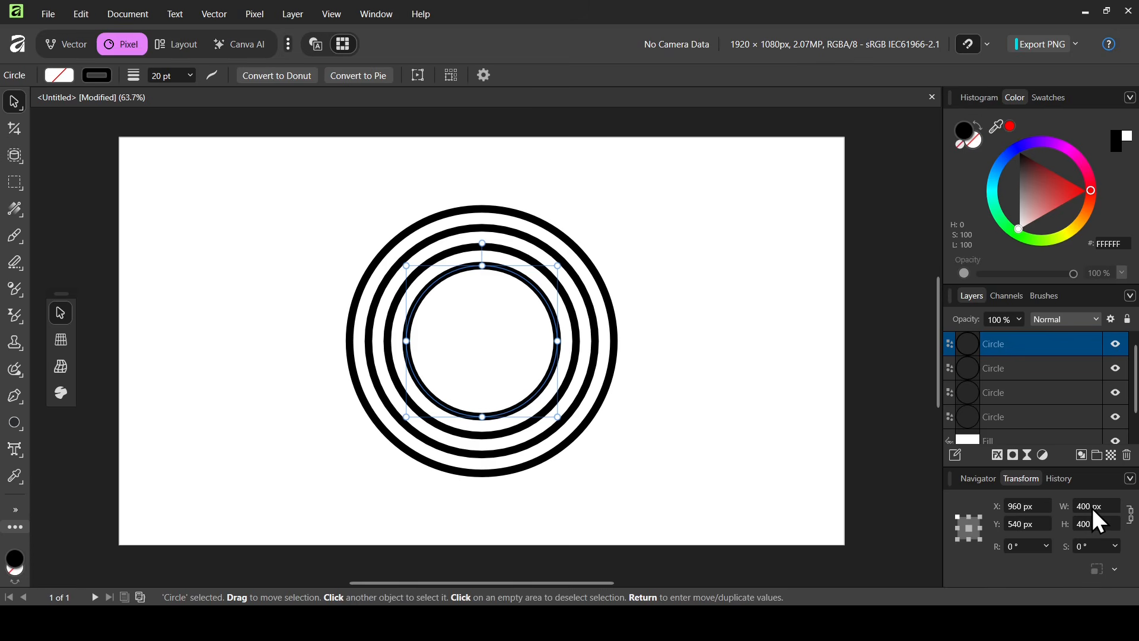
Duplicate the 400 px circle and set the copy's width to 300 px
{"action": "right_click", "coordinate": [1029, 351]}
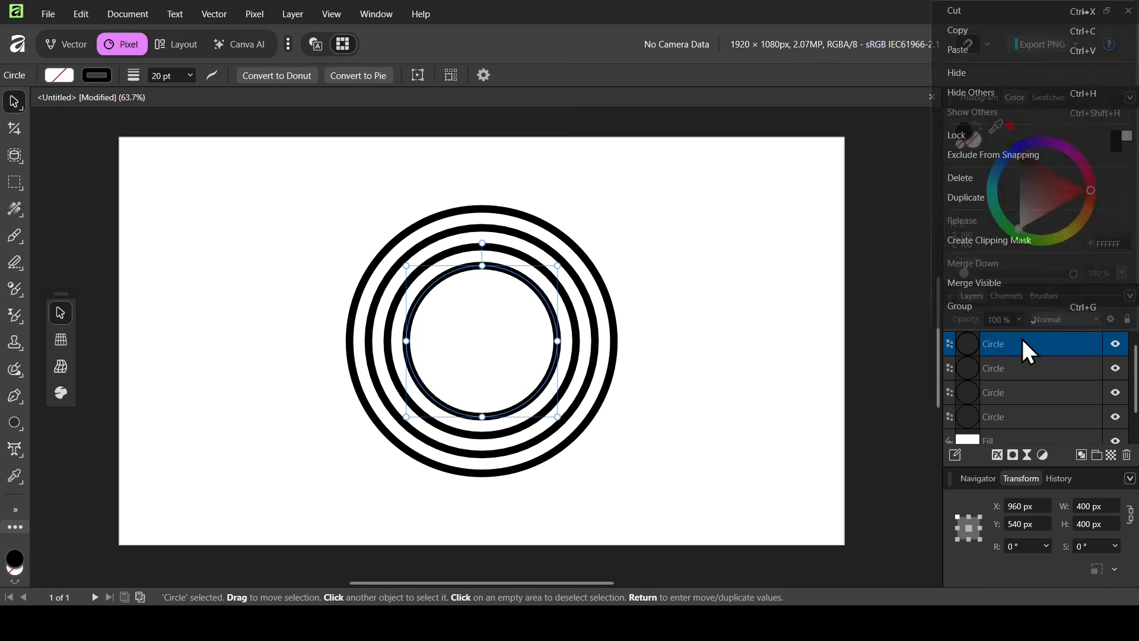
{"action": "left_click", "coordinate": [1001, 199]}
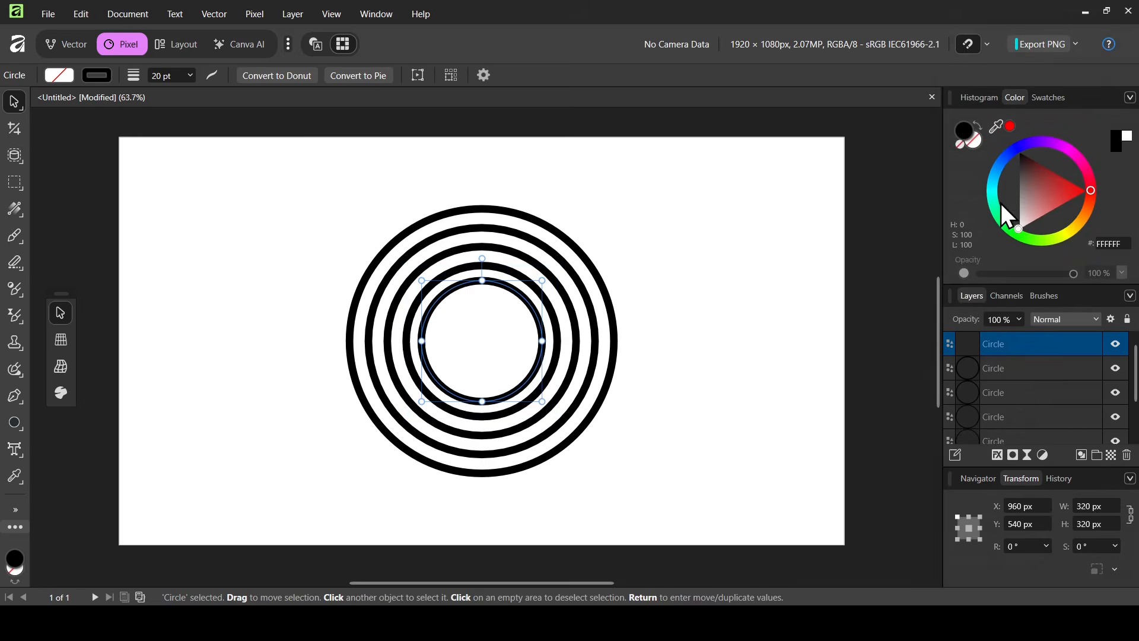
{"action": "left_click", "coordinate": [1087, 503]}
{"action": "type", "text": "300"}
{"action": "key", "text": "Return"}
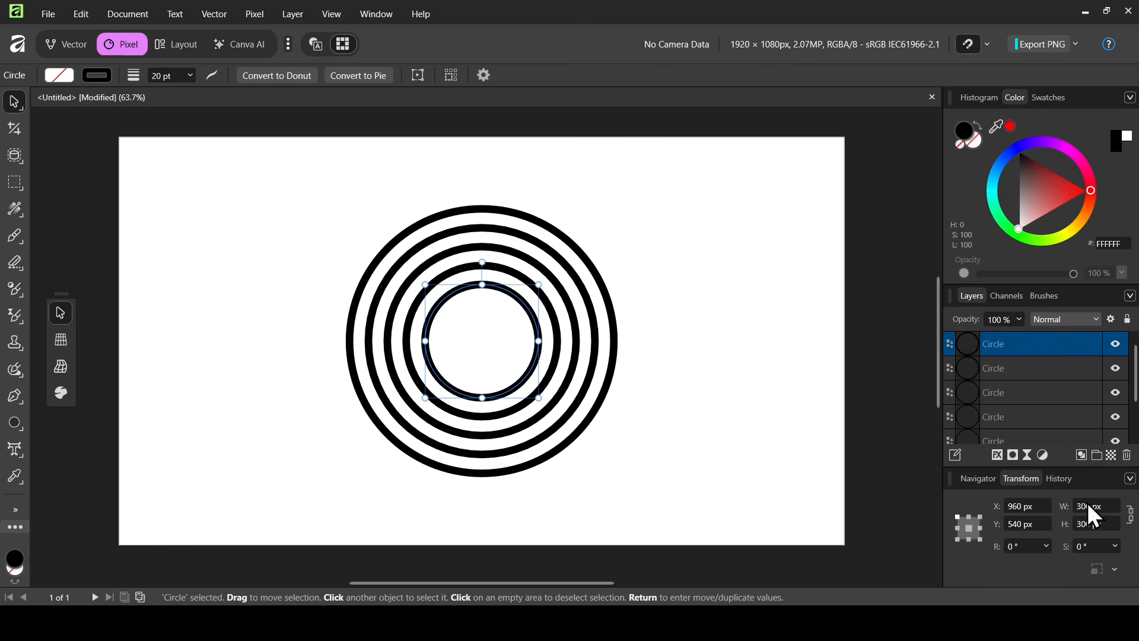
Duplicate the innermost circle twice, setting the first copy's width to 200 px and the second's to 100 px
{"action": "key", "text": "ctrl+j"}
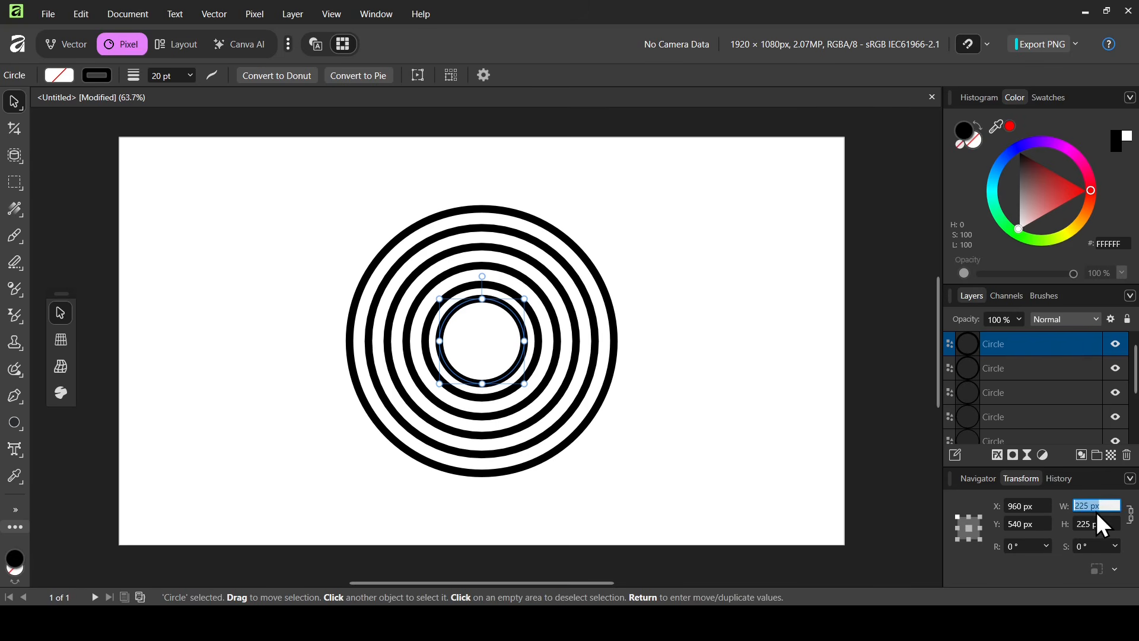
{"action": "type", "text": "200"}
{"action": "key", "text": "Return"}
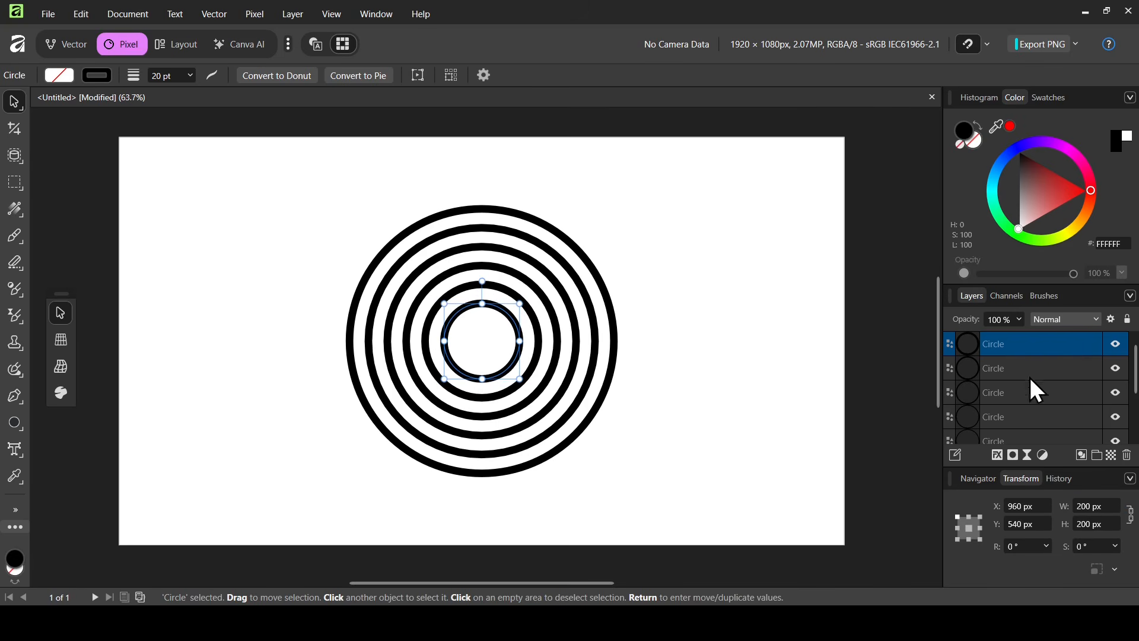
{"action": "right_click", "coordinate": [1011, 343]}
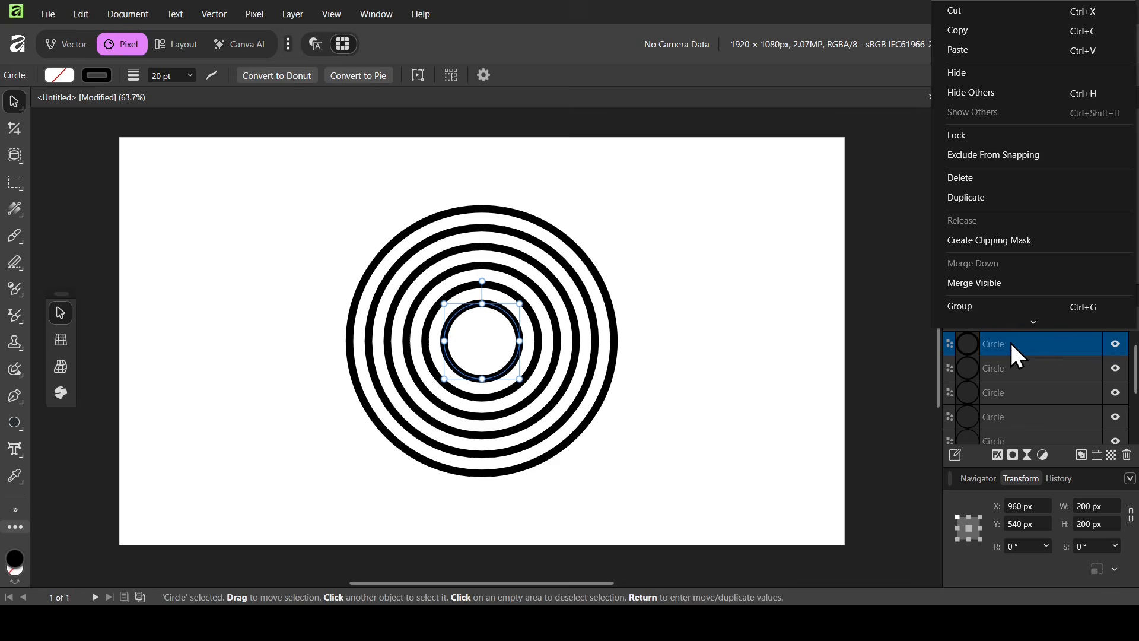
{"action": "left_click", "coordinate": [994, 197]}
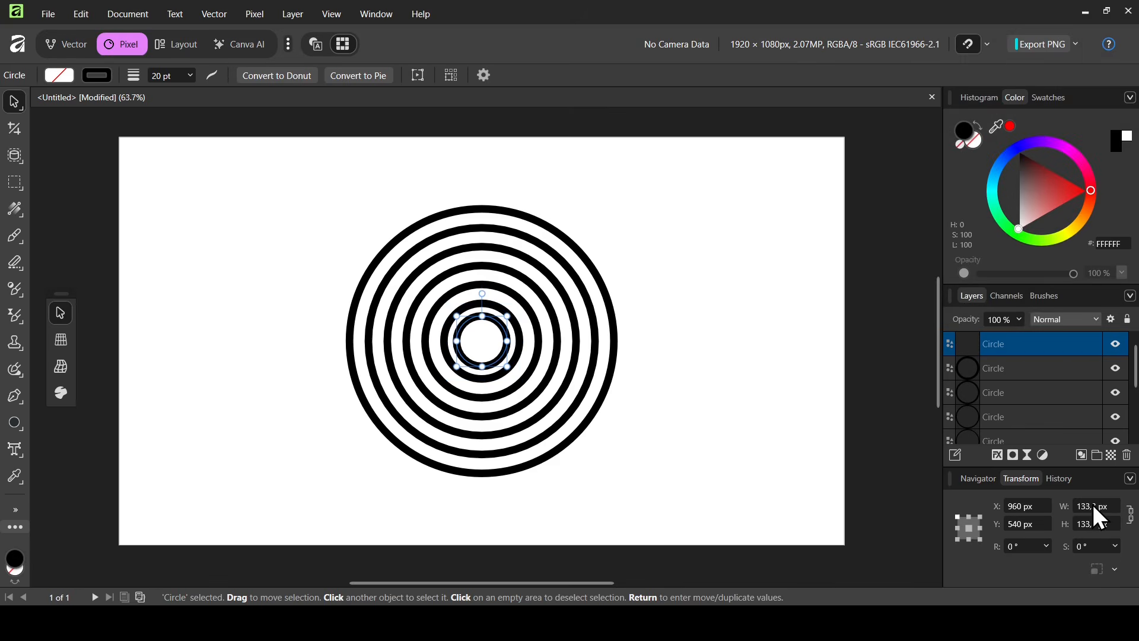
{"action": "type", "text": "100"}
{"action": "key", "text": "Return"}
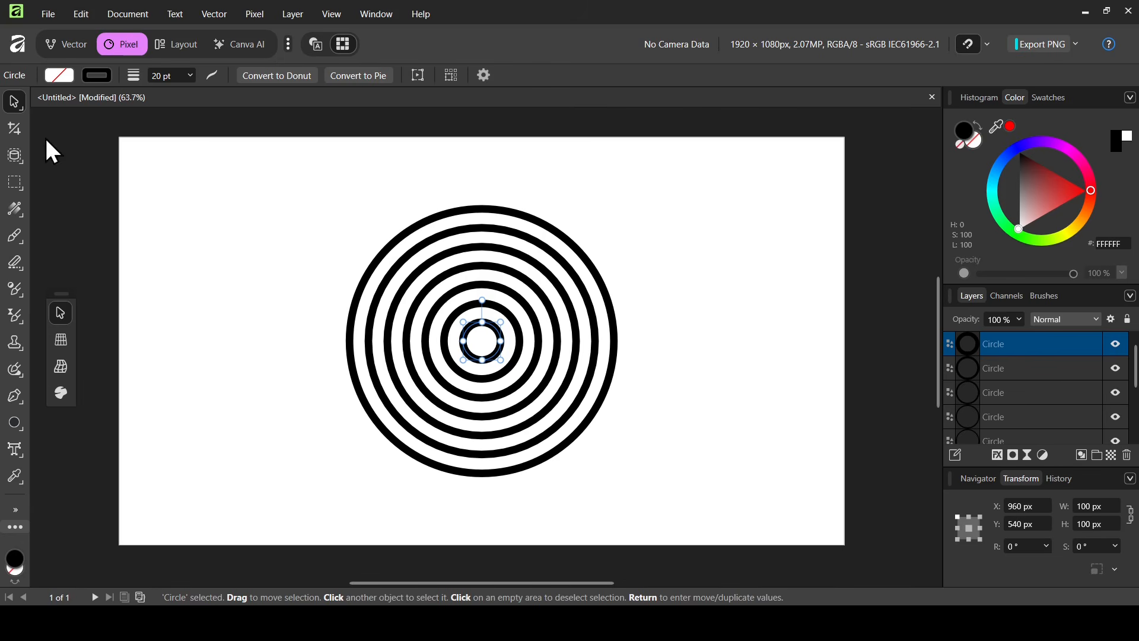
Select all seven circles with the Move Tool, group their layers, and check the group by toggling its visibility
{"action": "left_click", "coordinate": [16, 102]}
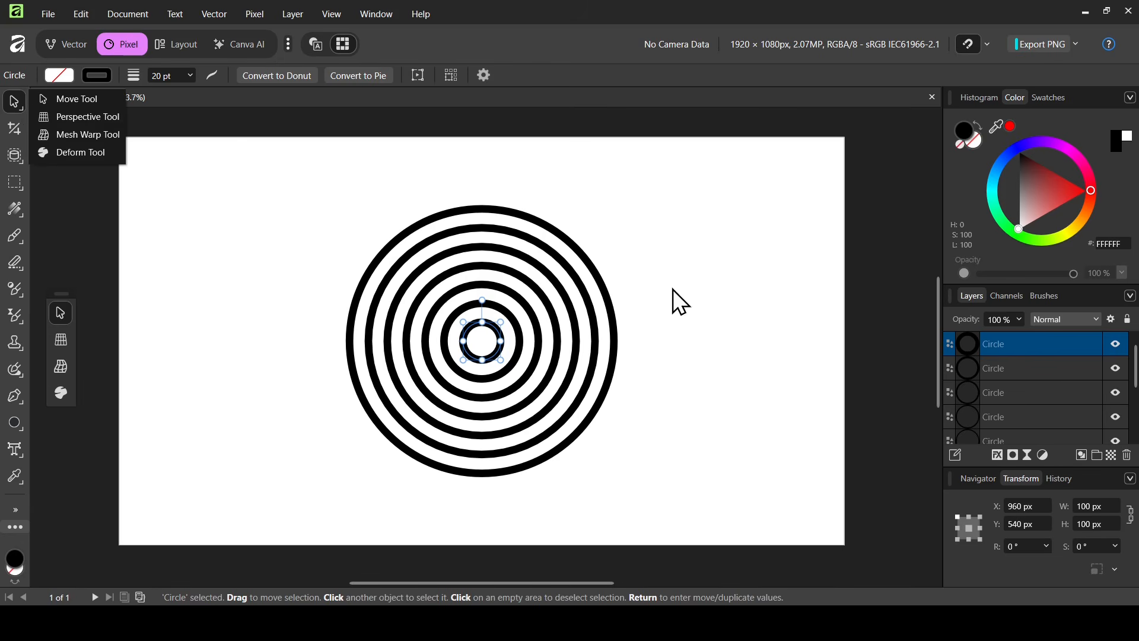
{"action": "left_click_drag", "start_coordinate": [252, 163], "coordinate": [729, 513]}
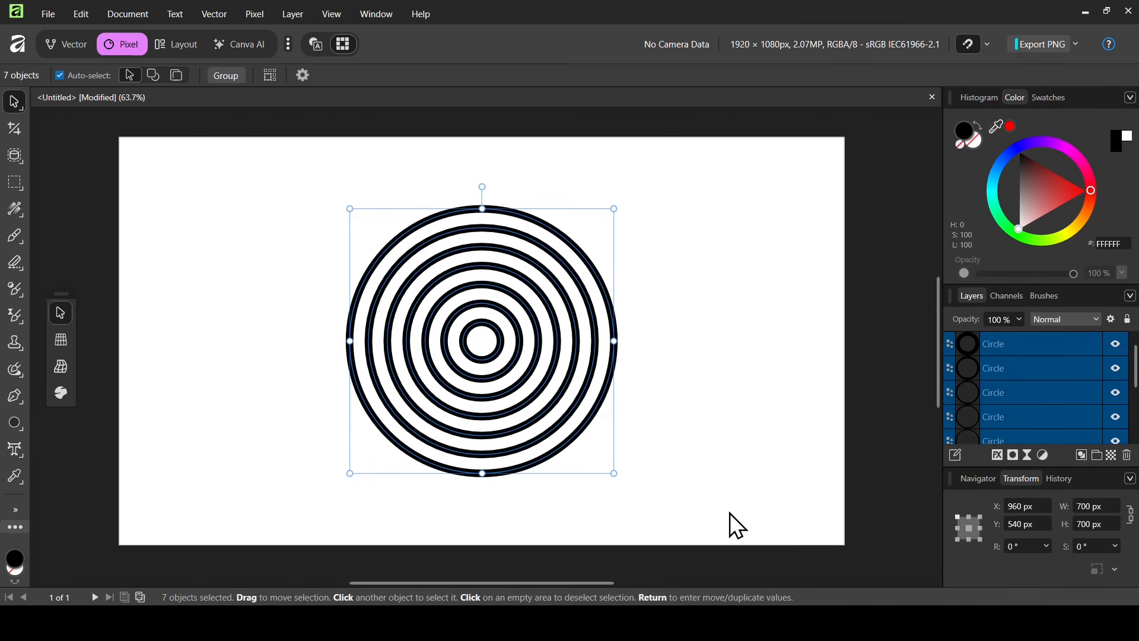
{"action": "left_click", "coordinate": [1096, 459]}
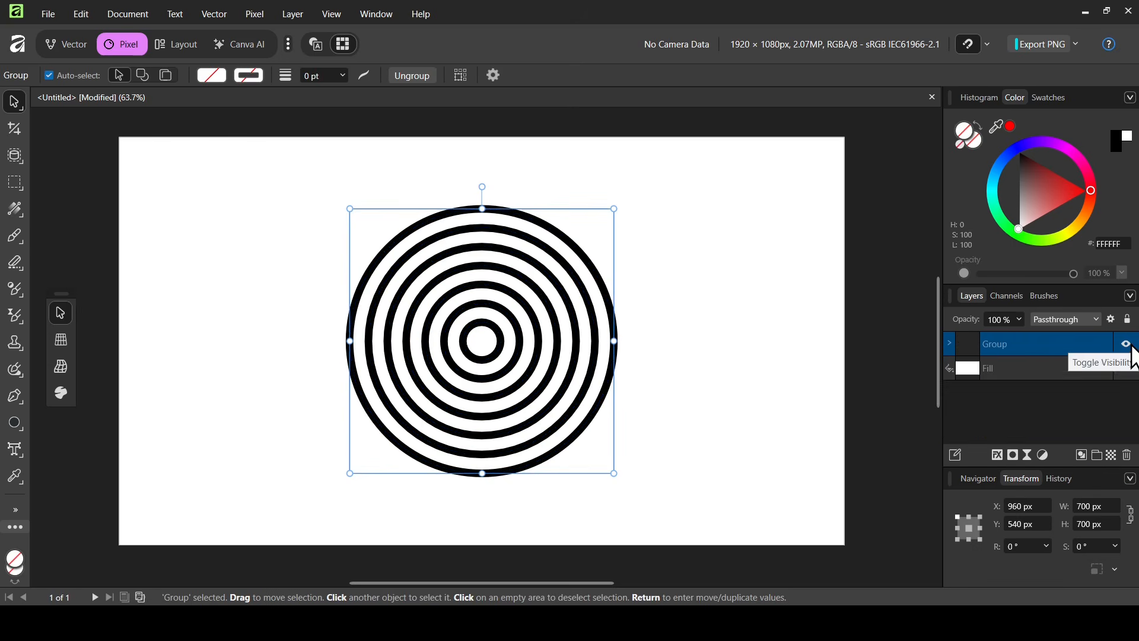
{"action": "left_click", "coordinate": [1129, 345]}
{"action": "left_click", "coordinate": [1129, 345]}
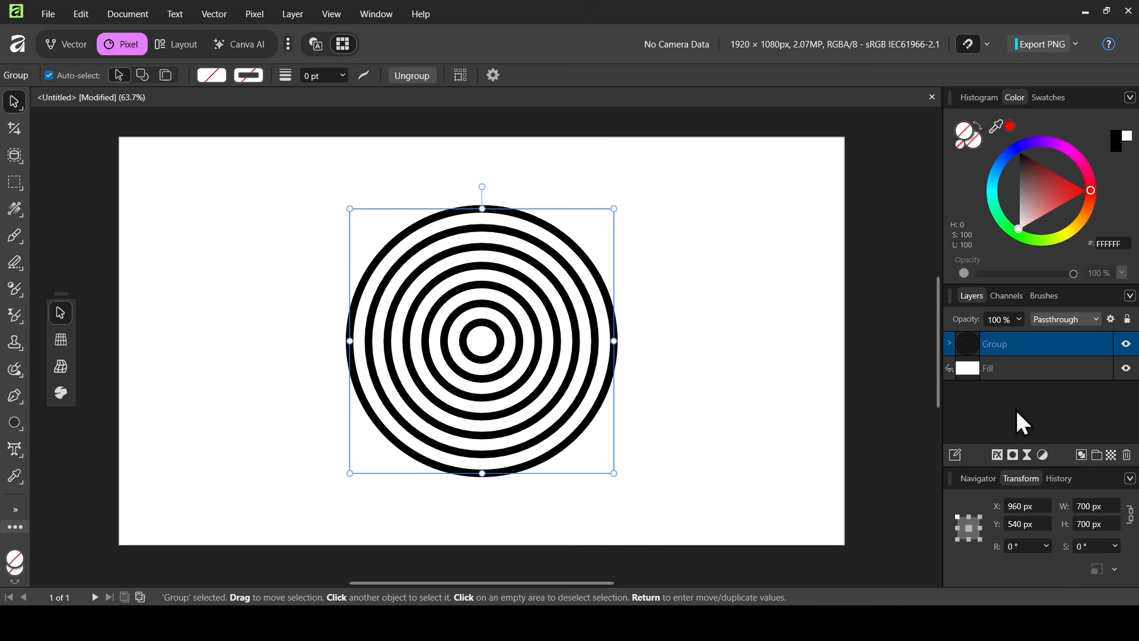
Apply a Color Overlay layer effect to the circle group in blue 0054B3
{"action": "left_click", "coordinate": [997, 455]}
{"action": "left_click_drag", "start_coordinate": [640, 95], "coordinate": [918, 81]}
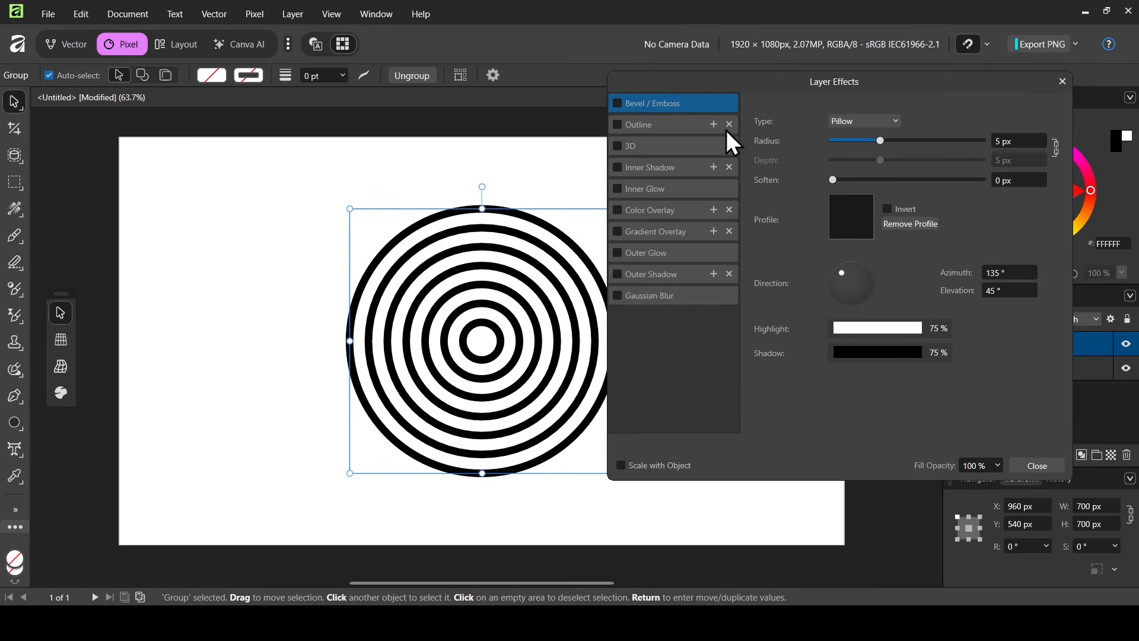
{"action": "left_click", "coordinate": [653, 211]}
{"action": "left_click", "coordinate": [617, 210]}
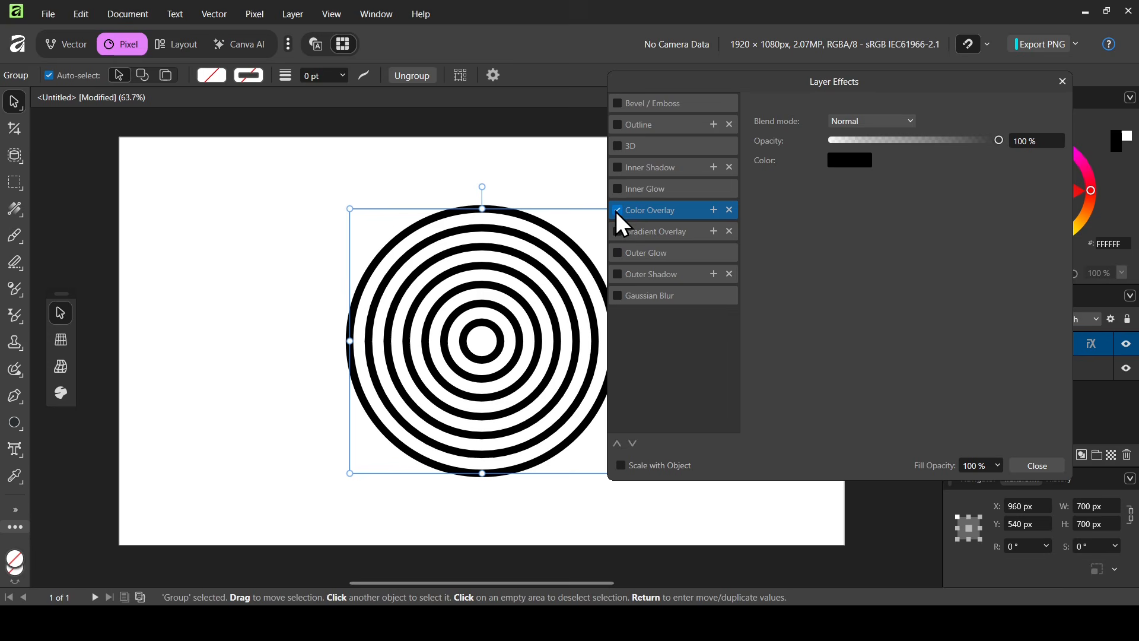
{"action": "left_click", "coordinate": [853, 163]}
{"action": "left_click", "coordinate": [859, 259]}
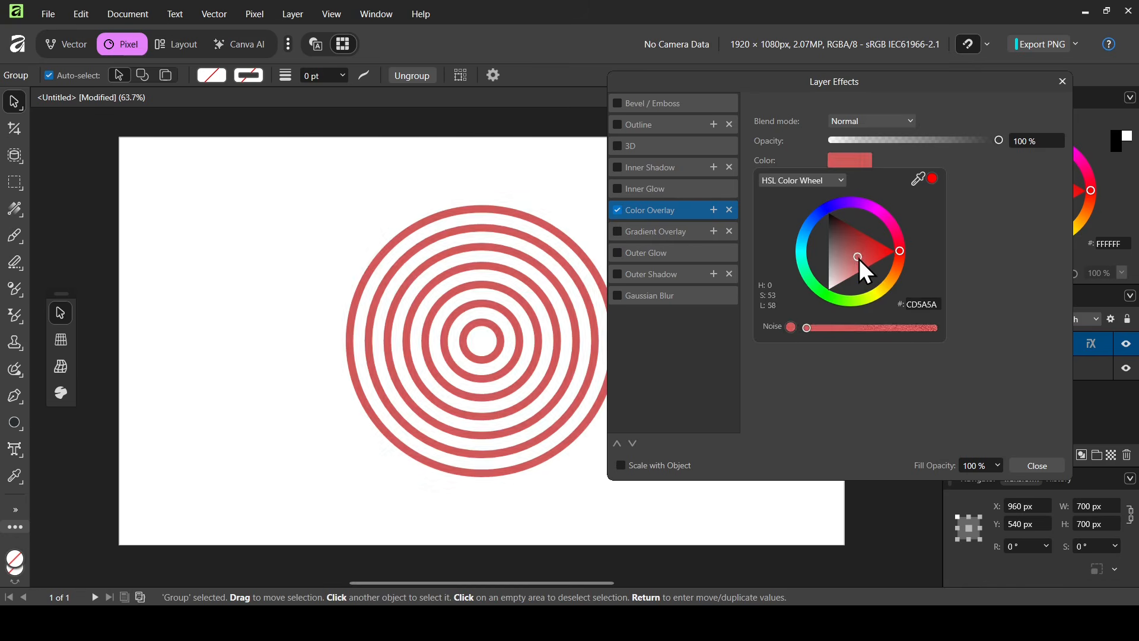
{"action": "mouse_move", "coordinate": [859, 258]}
{"action": "left_mouse_down"}
{"action": "mouse_move", "coordinate": [906, 252]}
{"action": "mouse_move", "coordinate": [861, 239]}
{"action": "mouse_move", "coordinate": [871, 243]}
{"action": "mouse_move", "coordinate": [875, 227]}
{"action": "left_mouse_up"}
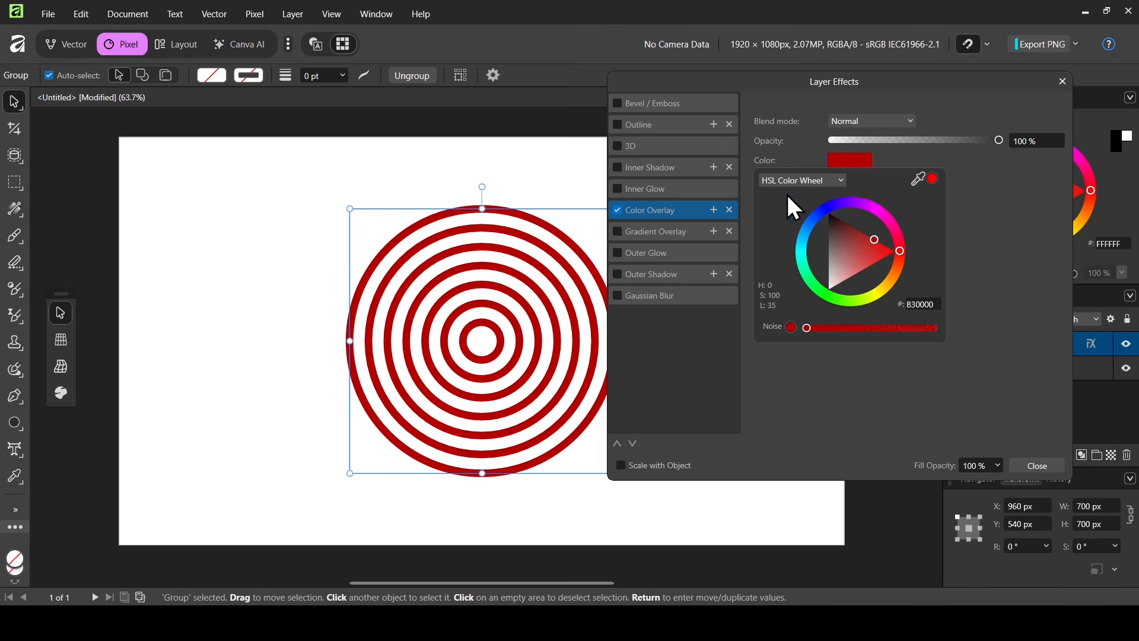
{"action": "left_click", "coordinate": [810, 227]}
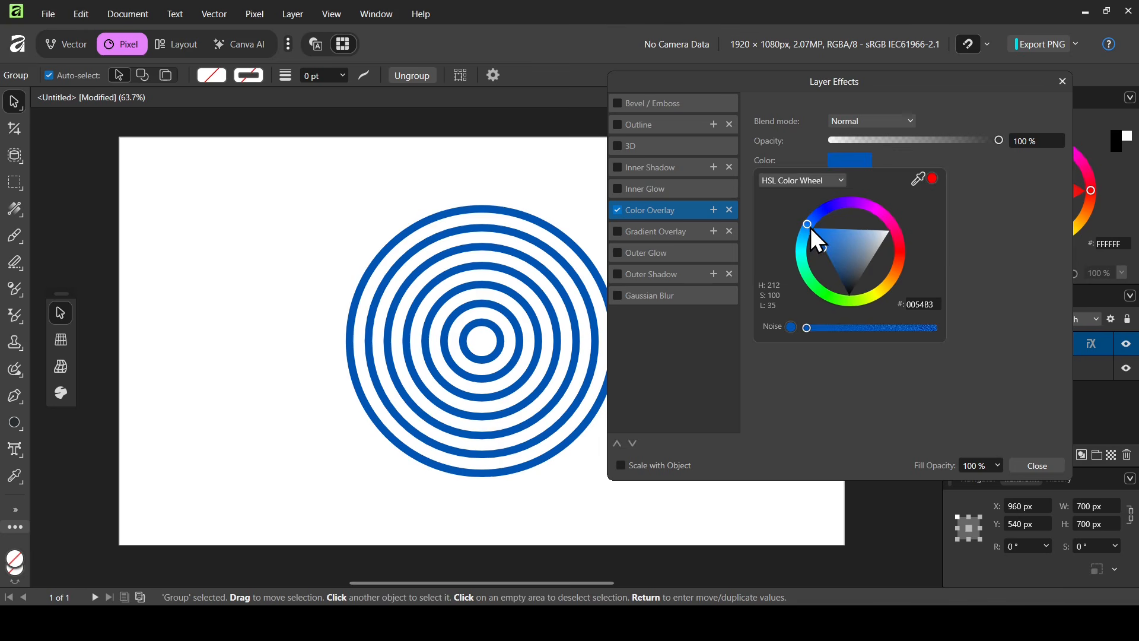
{"action": "left_click", "coordinate": [1062, 81]}
Select the white Fill layer beneath the circle group
{"action": "left_click", "coordinate": [1045, 388]}
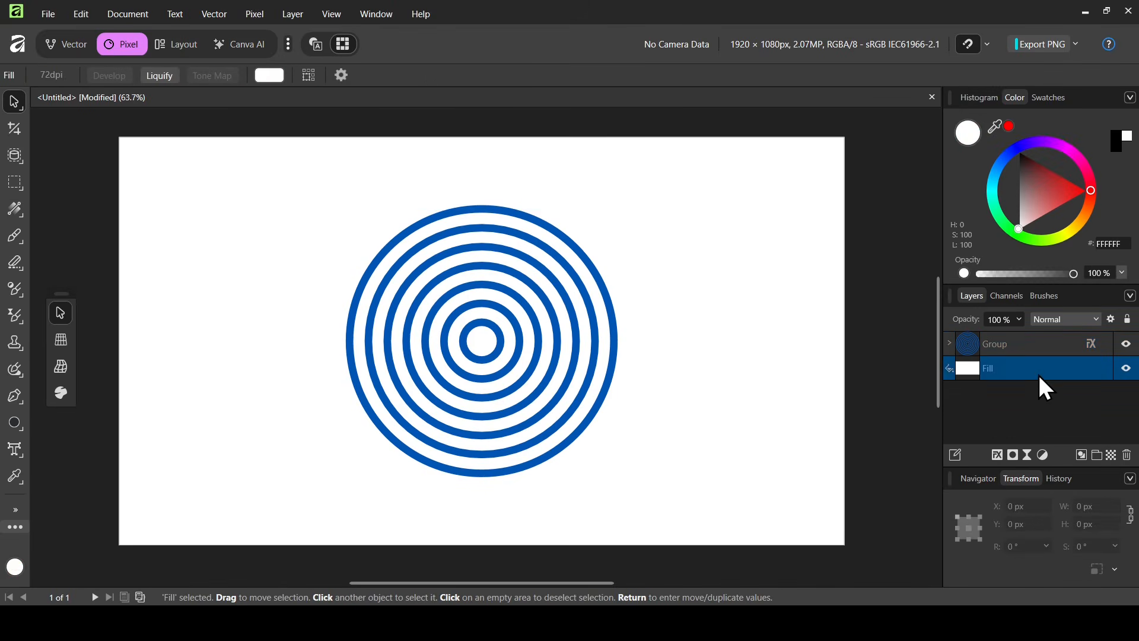